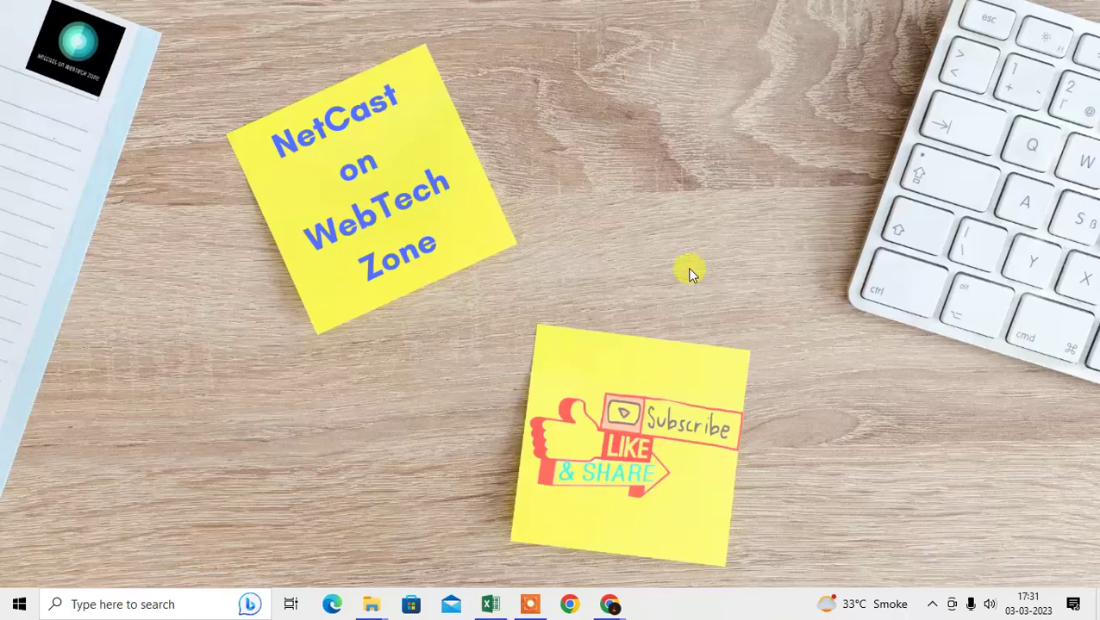
Step: Refresh the desktop four times from its right-click menu
right_click(477, 61)
click(558, 112)
right_click(543, 120)
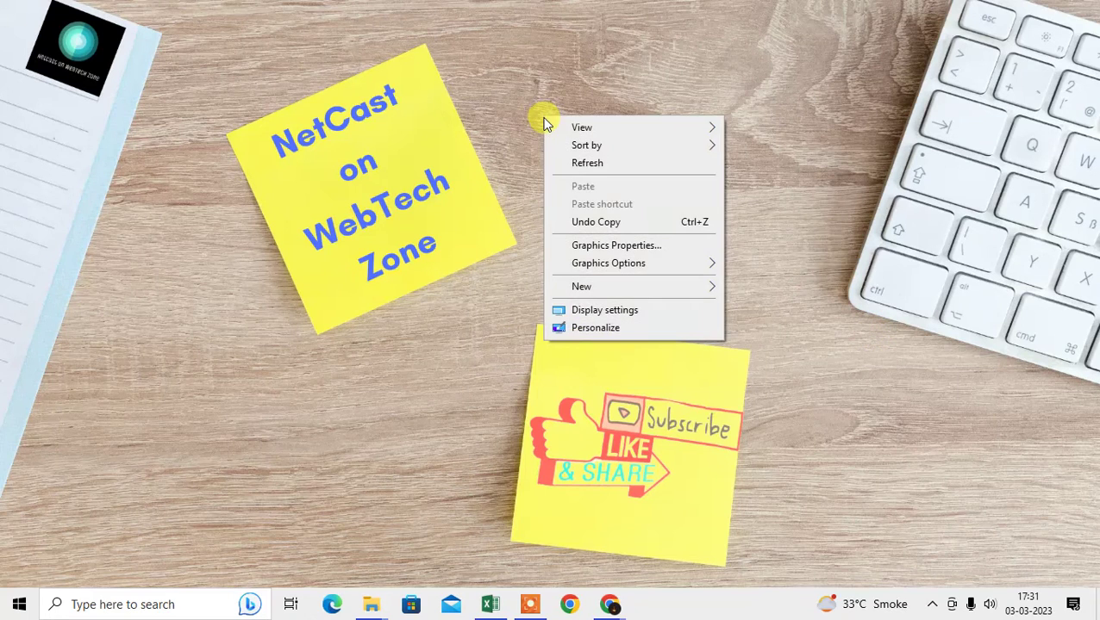
click(602, 166)
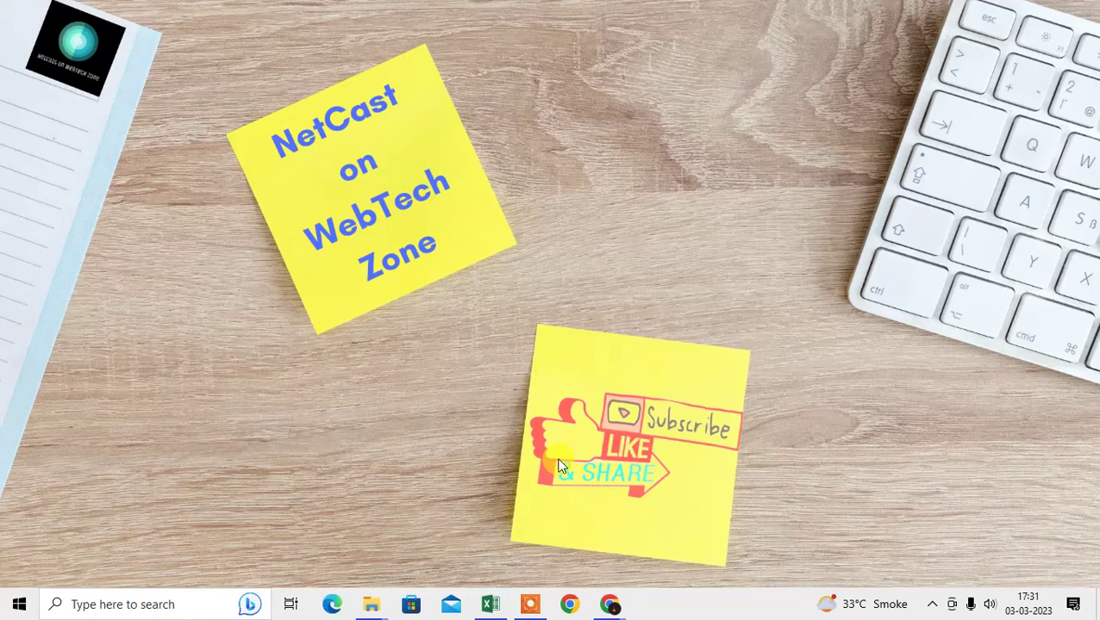
right_click(539, 180)
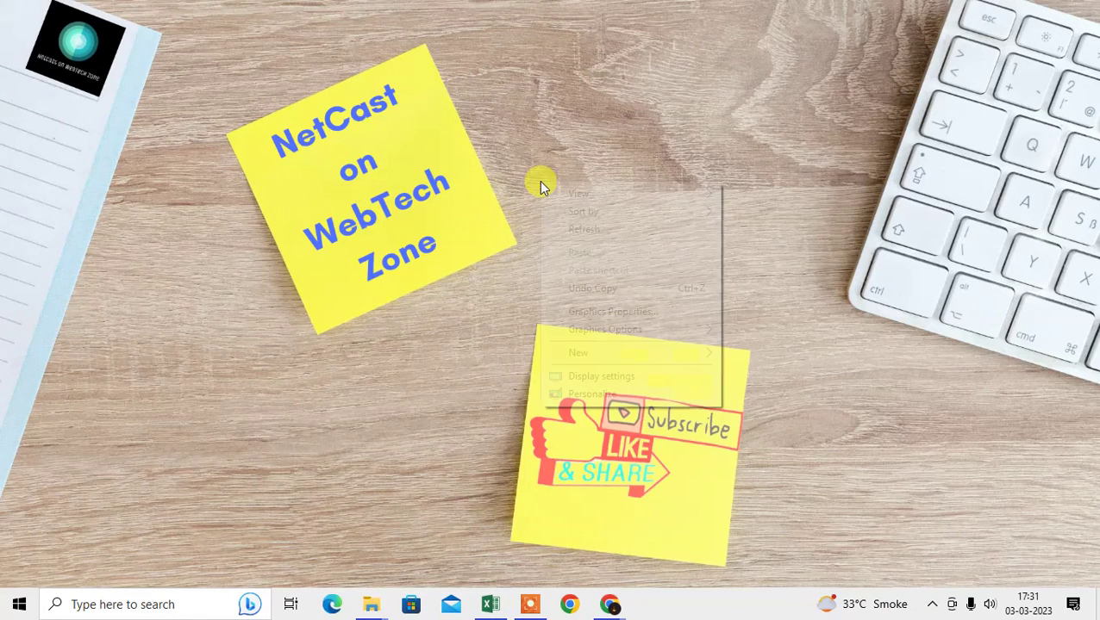
click(624, 229)
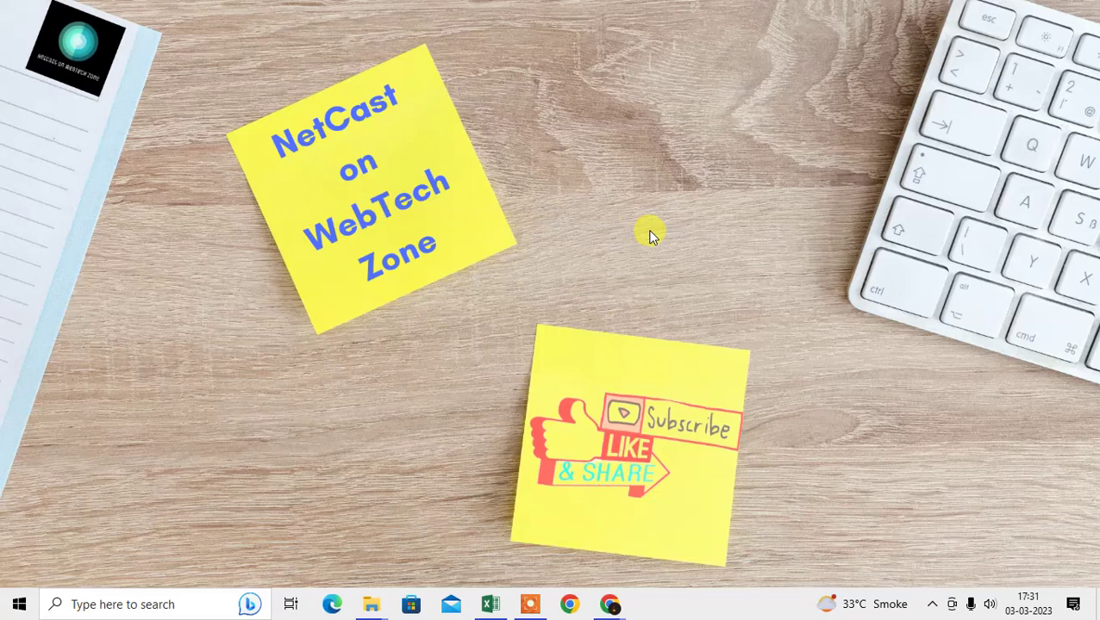
right_click(506, 76)
click(579, 121)
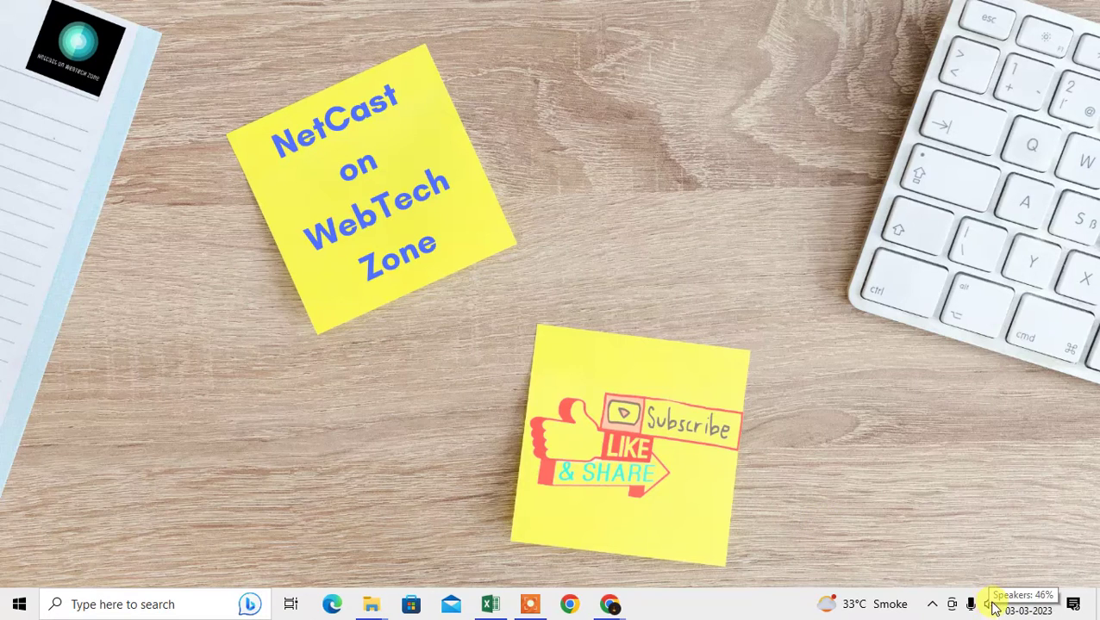
Step: Open Sound settings from the speaker tray icon and keep Speakers as the output device
right_click(991, 606)
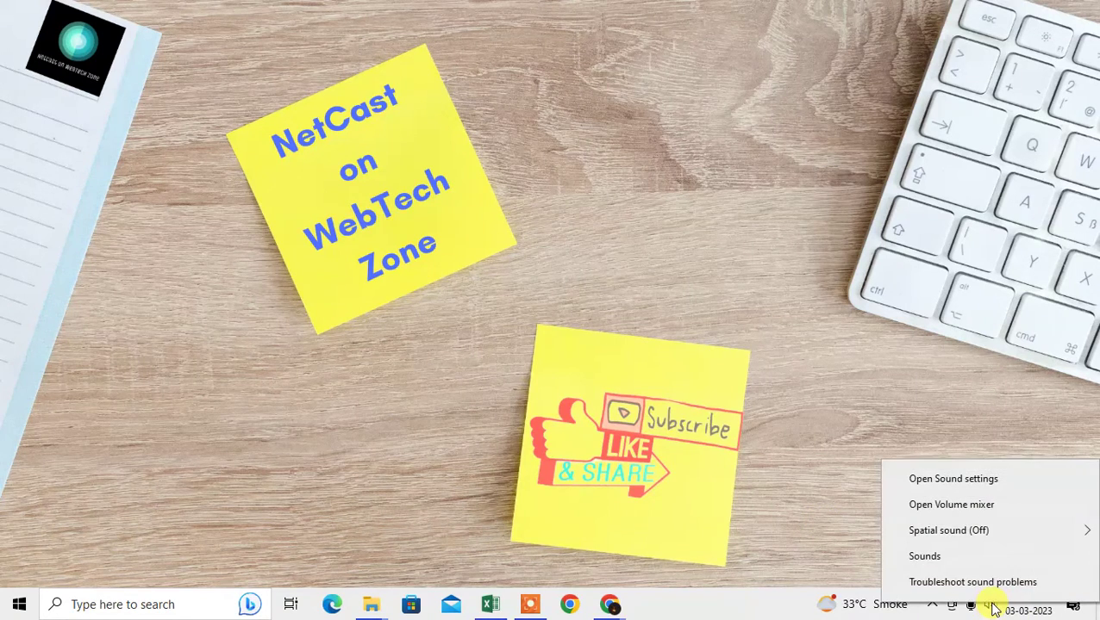
click(979, 481)
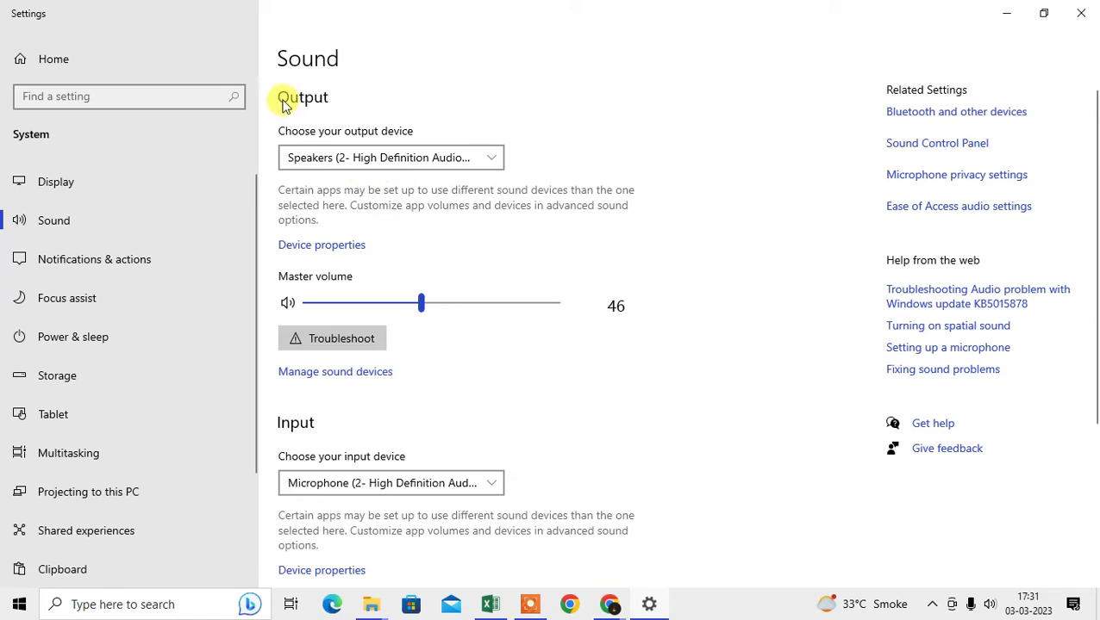
click(378, 157)
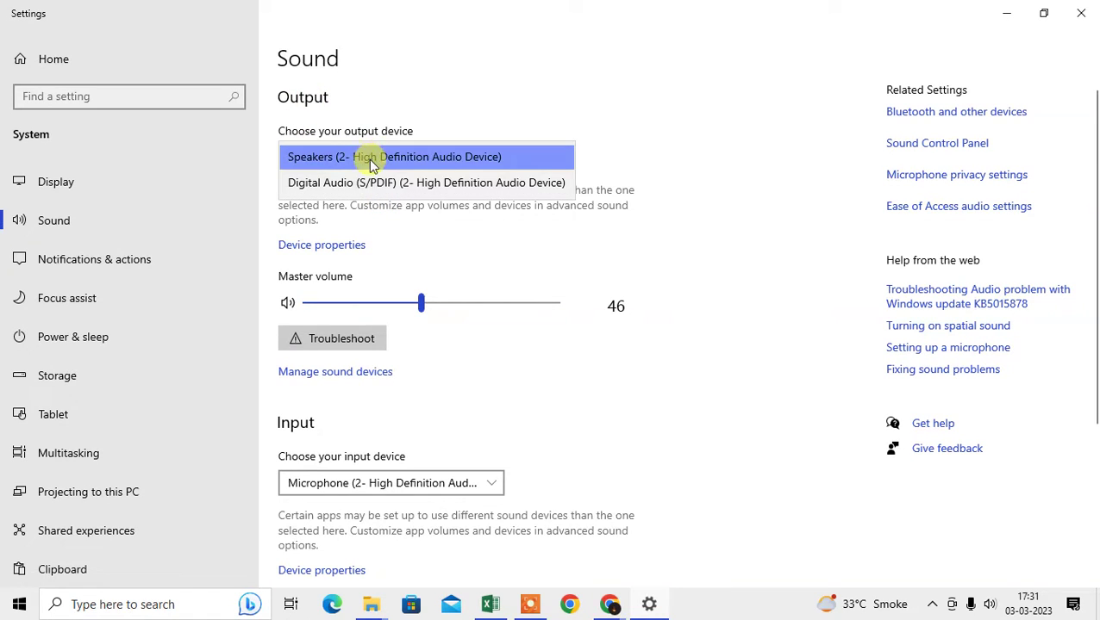
click(378, 157)
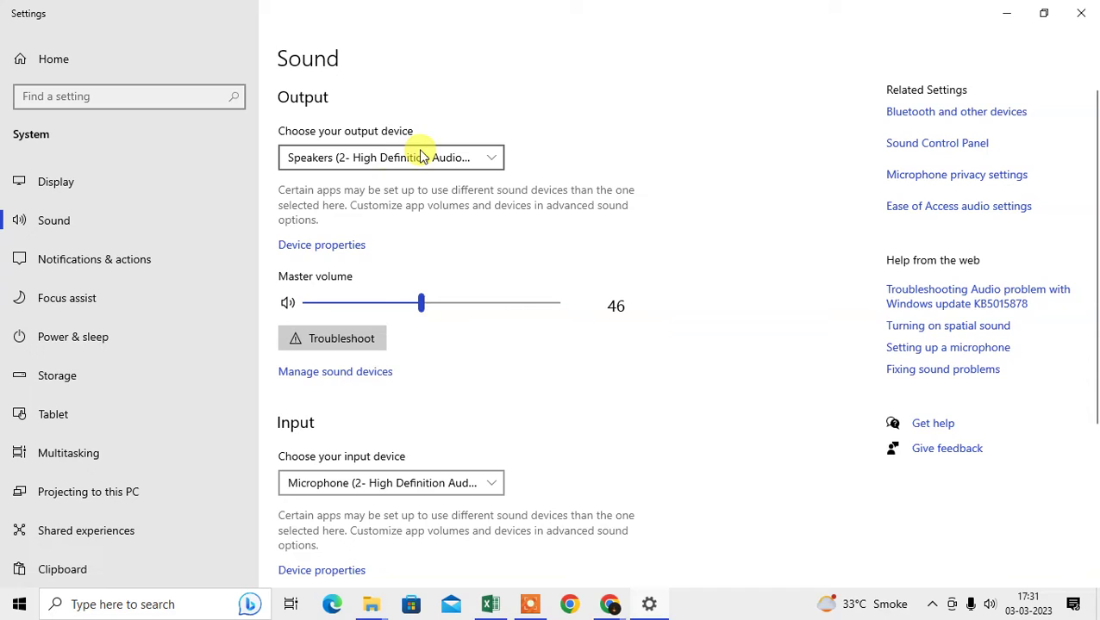
click(351, 156)
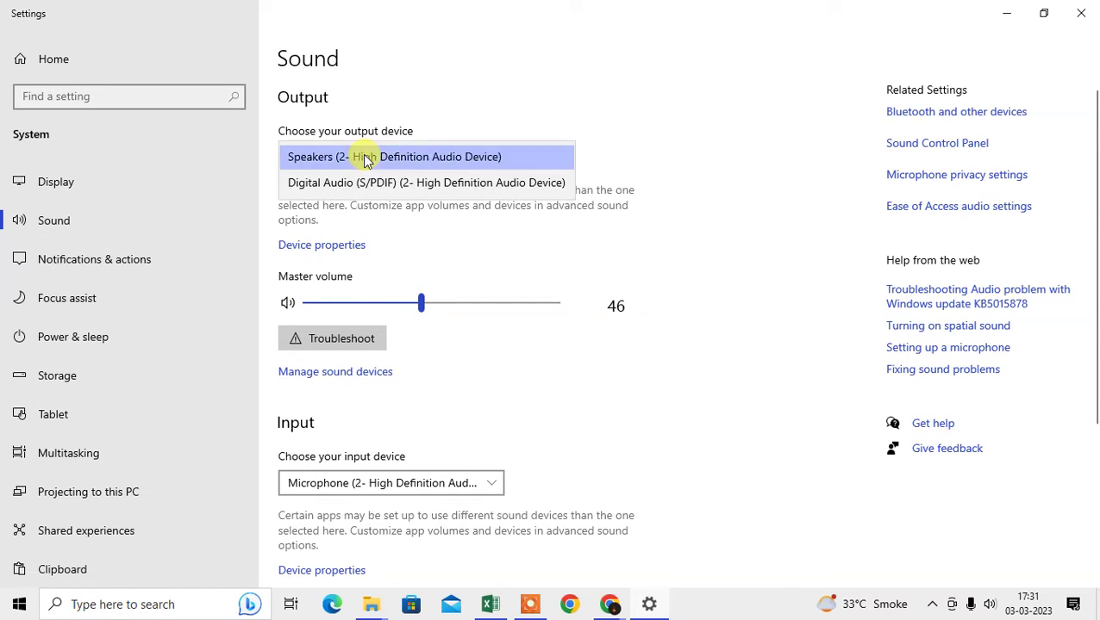
click(351, 158)
scroll(376, 154, down, 3)
scroll(297, 196, down, 3)
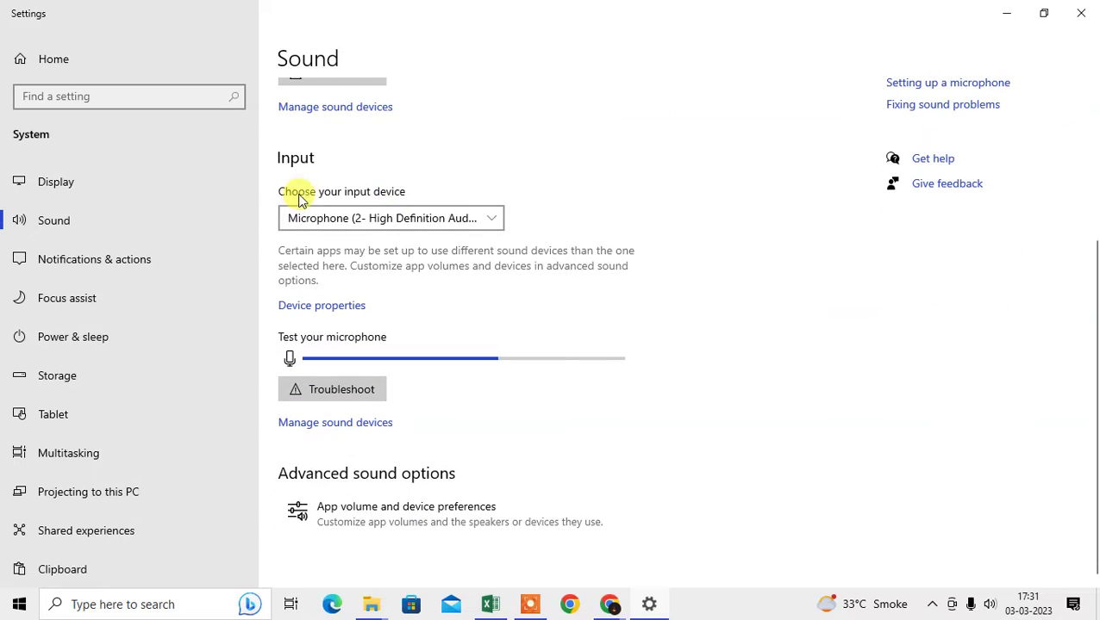
click(385, 217)
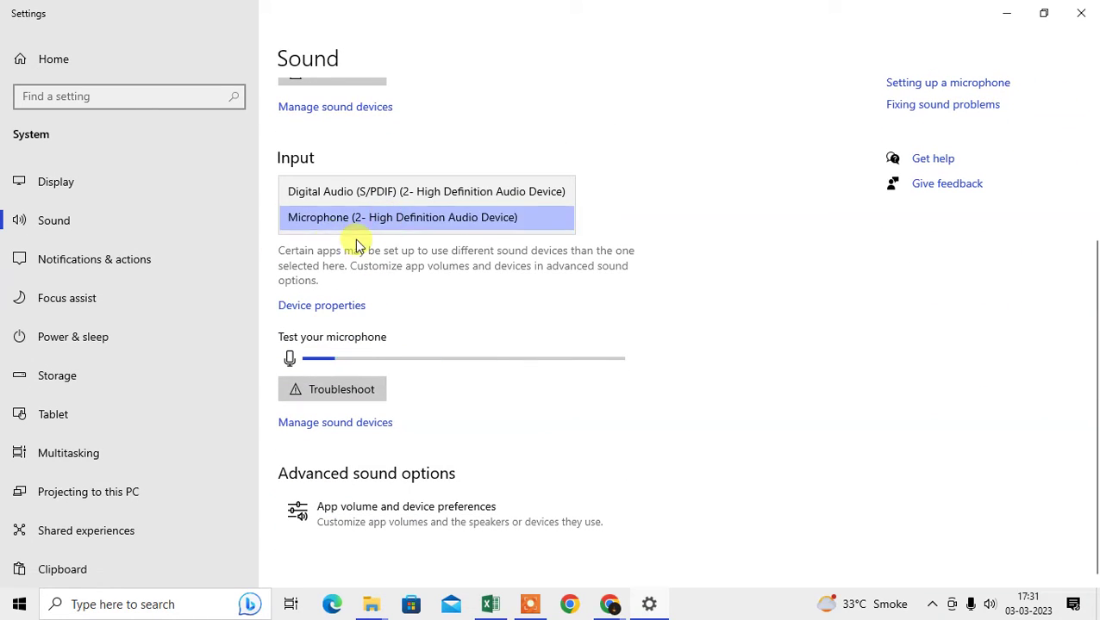
click(663, 200)
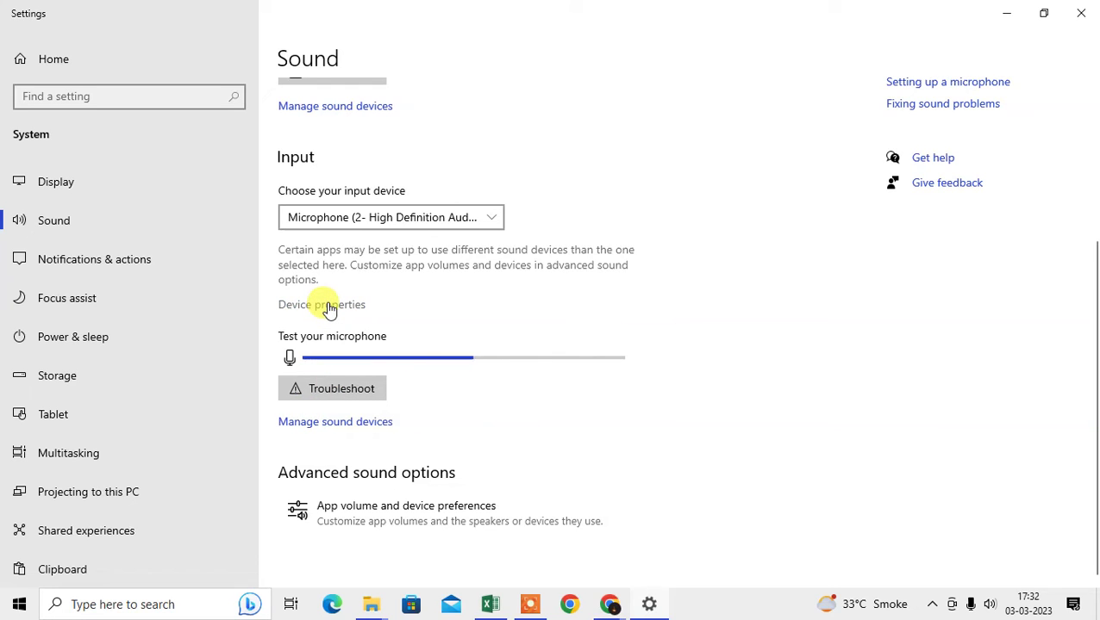
click(345, 423)
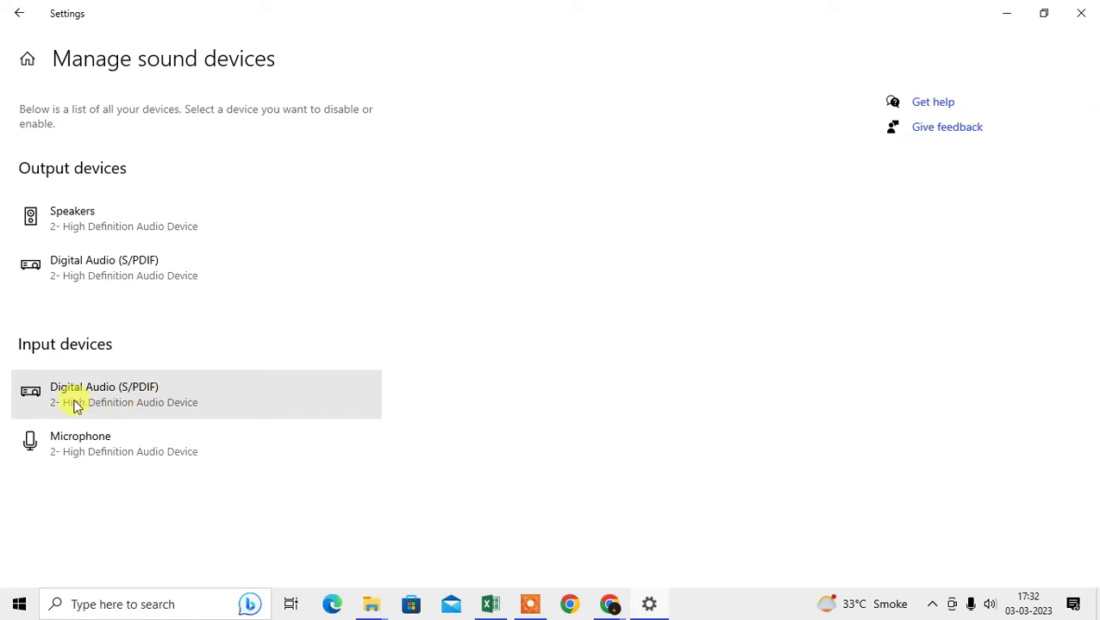
click(19, 13)
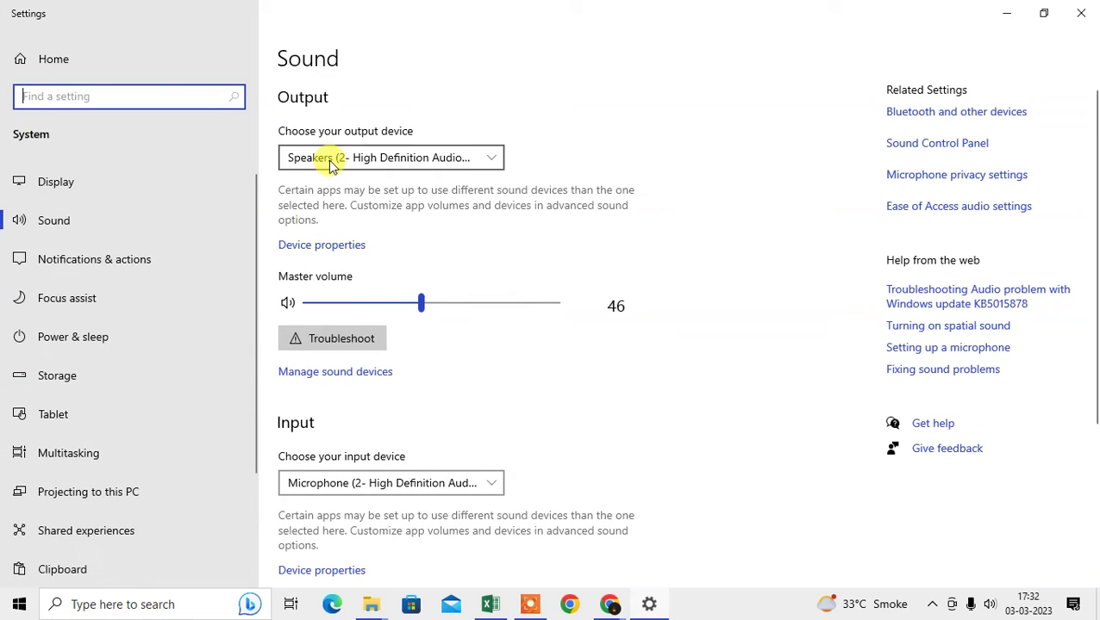
scroll(497, 358, down, 3)
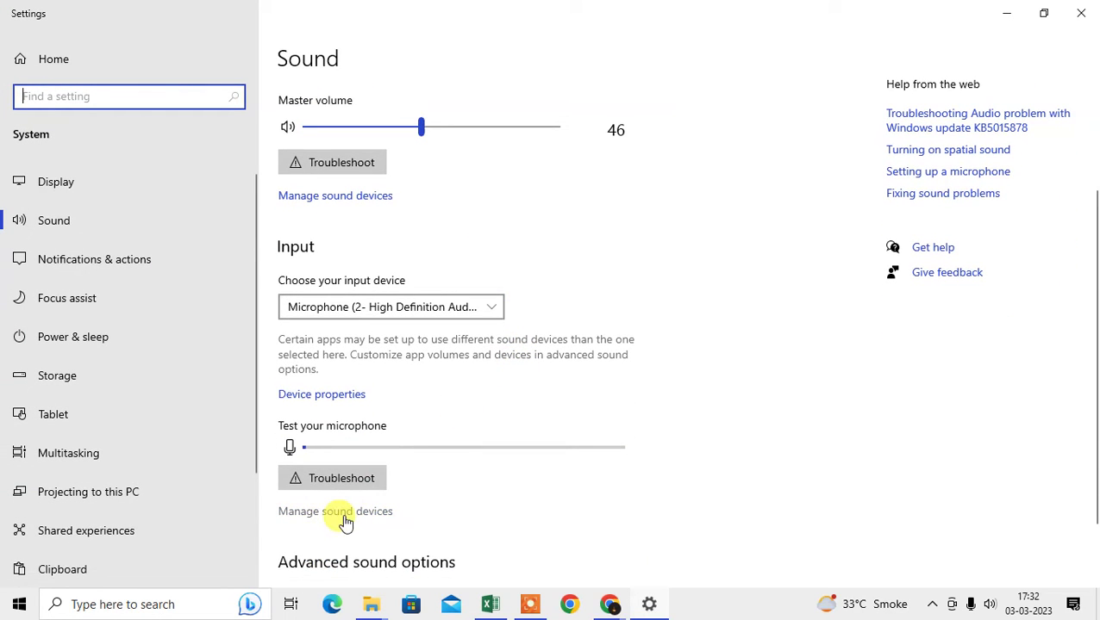
click(349, 396)
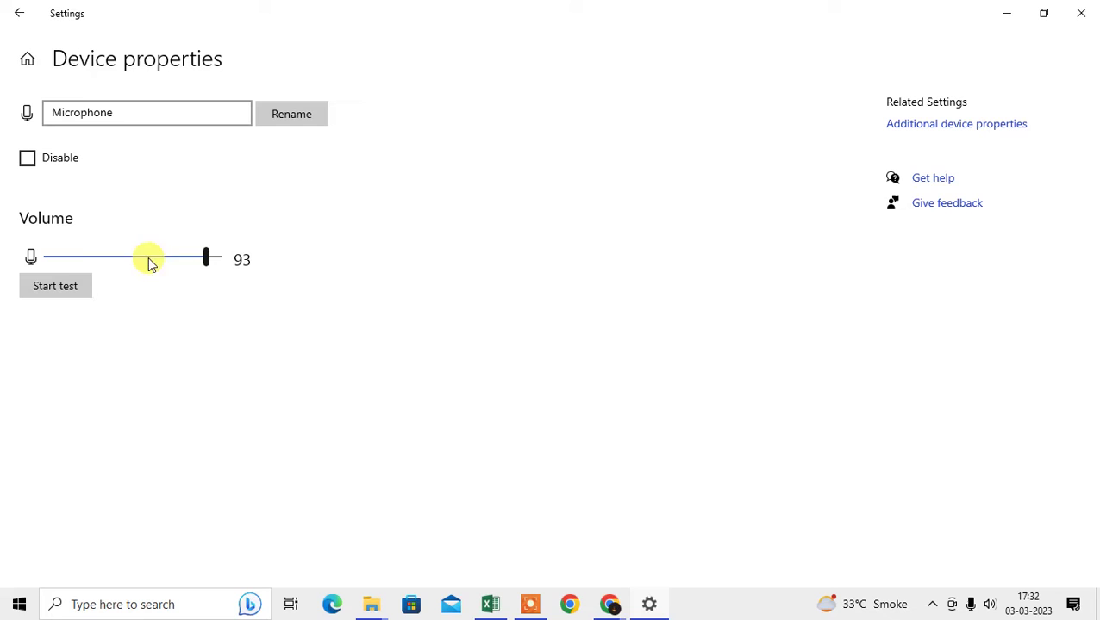
click(17, 17)
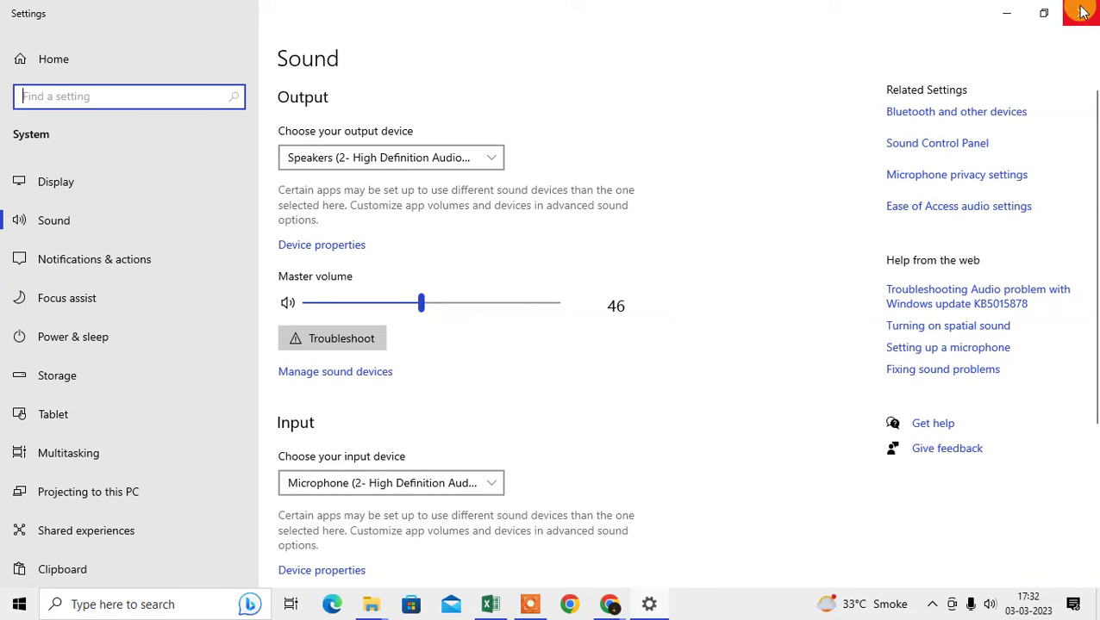
mouse_move(1027, 604)
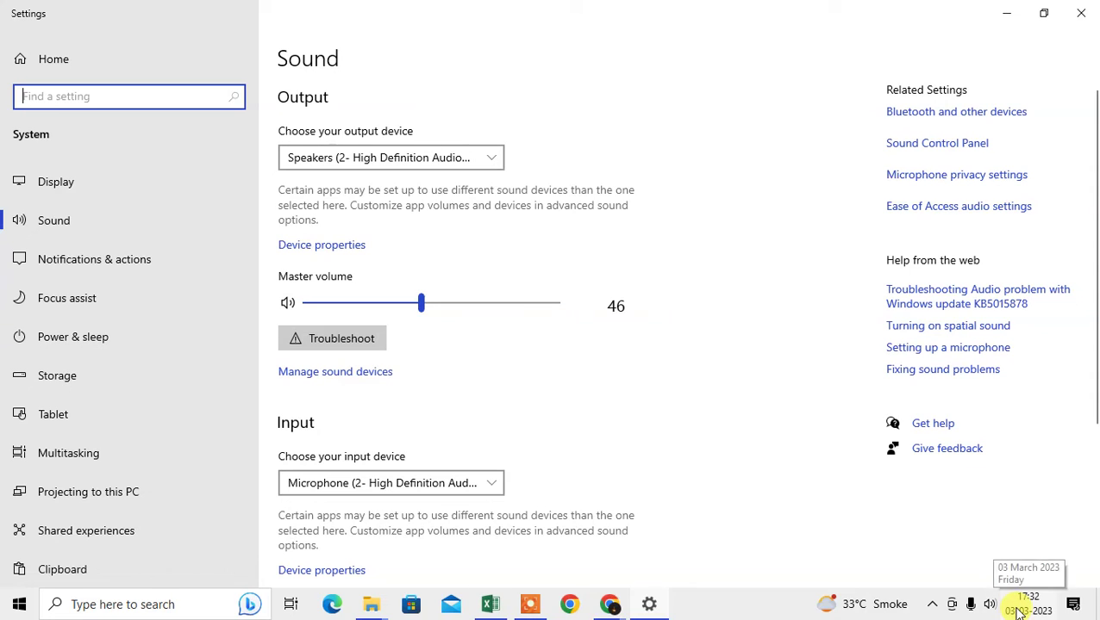
Step: Open the classic Sound control panel, reposition it, and view the playback and recording device lists
click(991, 606)
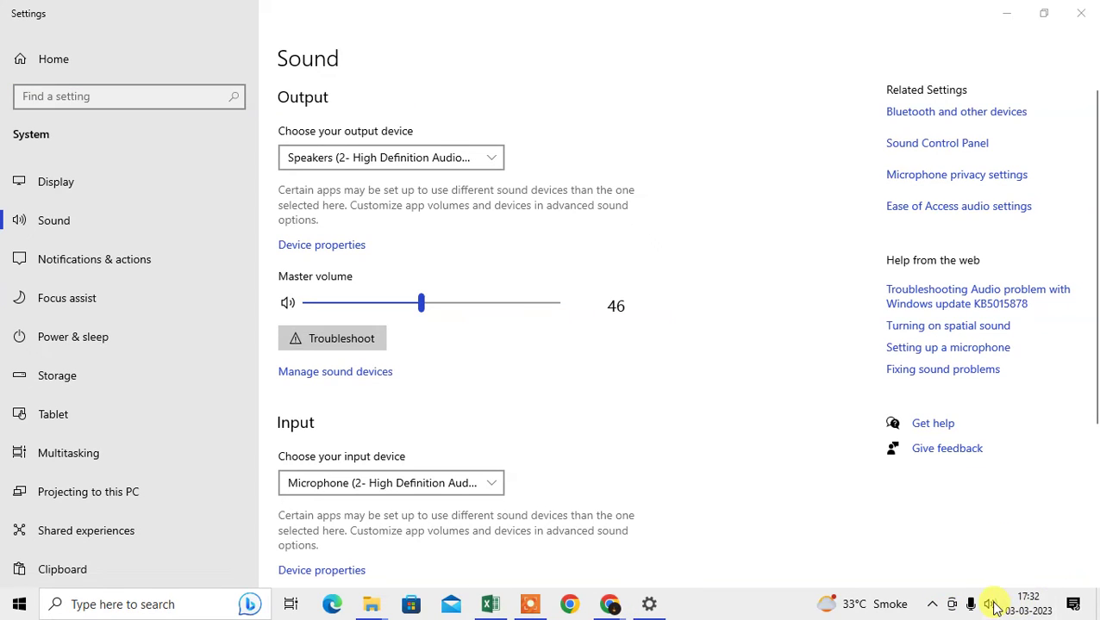
right_click(991, 606)
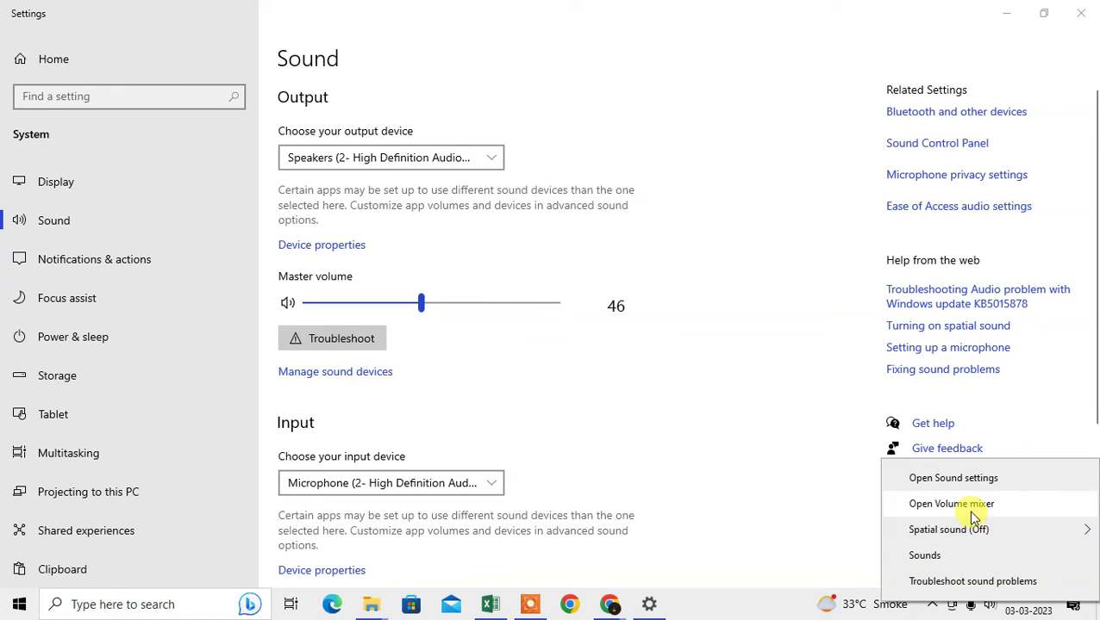
click(940, 562)
drag(212, 93, 366, 120)
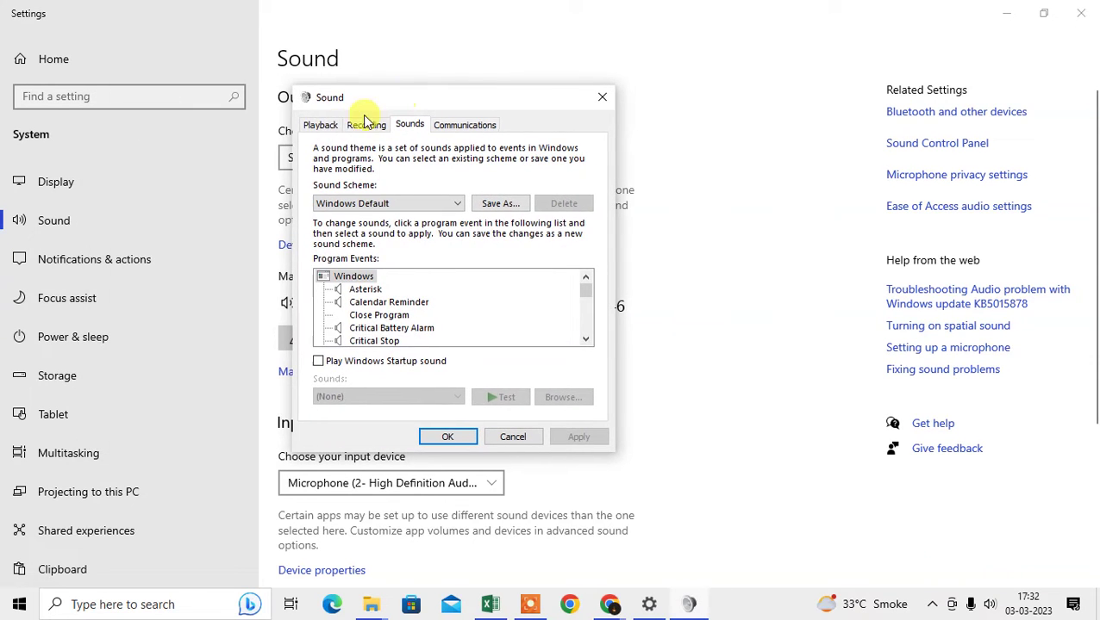
click(320, 125)
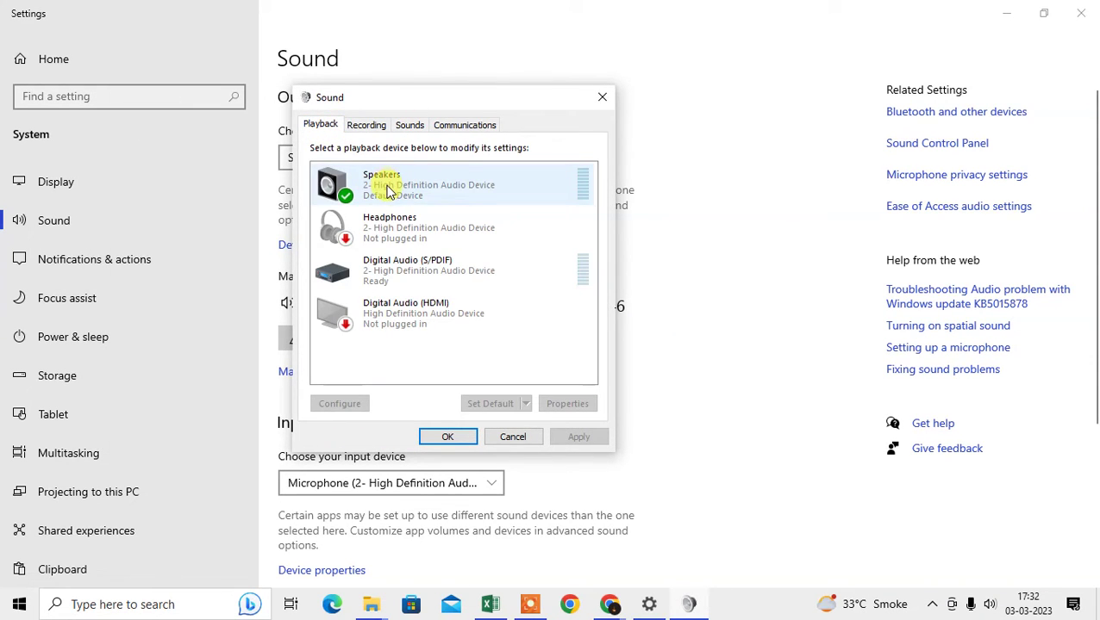
click(365, 125)
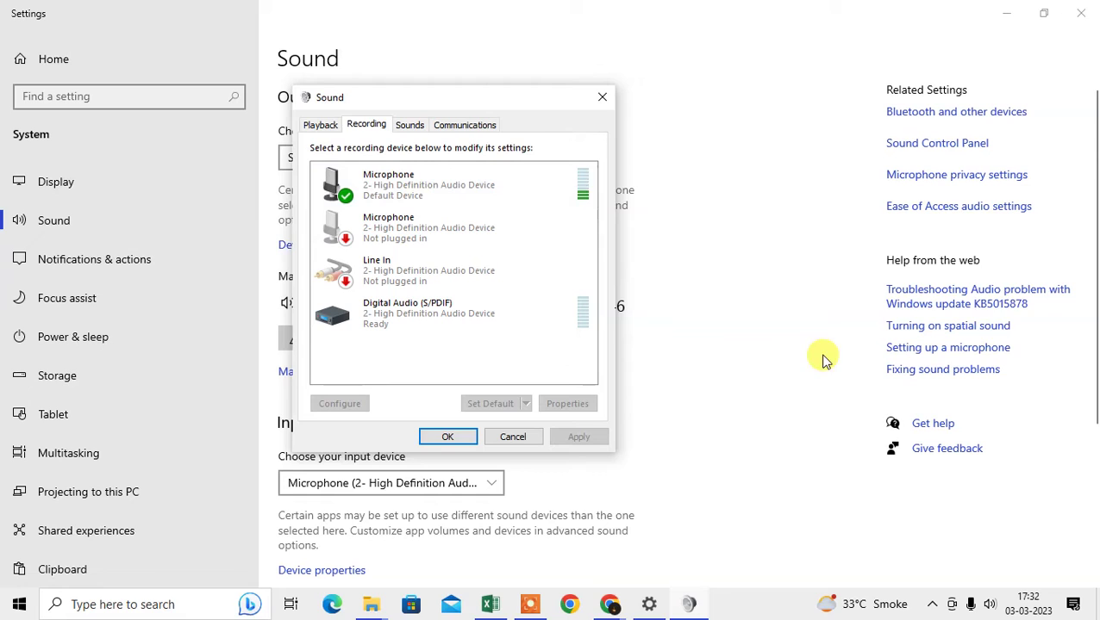
drag(425, 91, 385, 64)
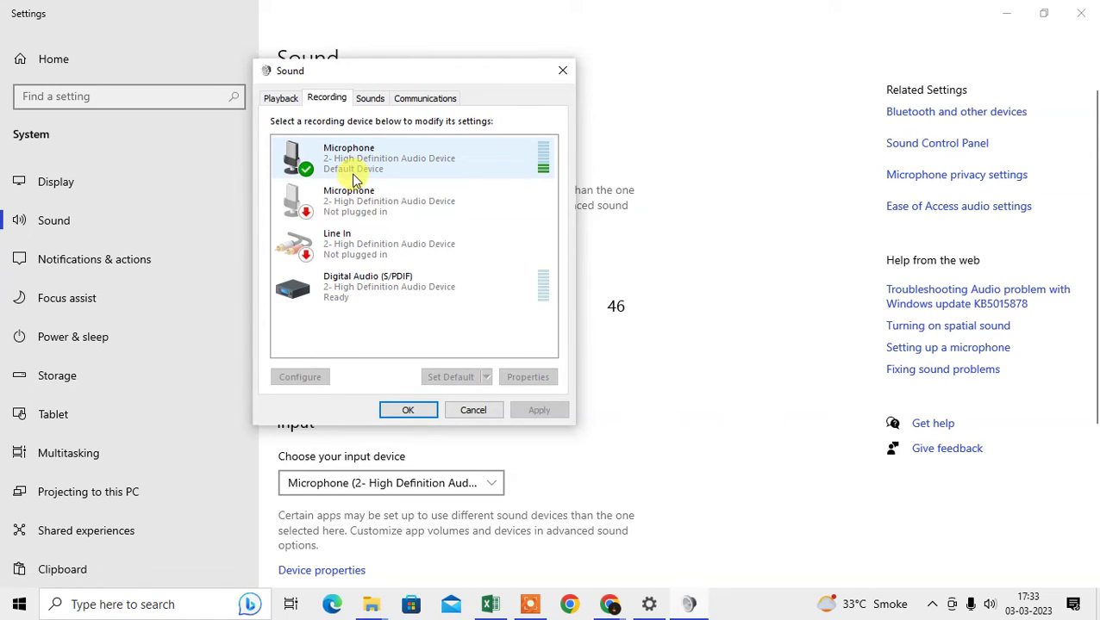
Step: Select the Digital Audio (S/PDIF) recording device and check its context menu without choosing anything
click(366, 291)
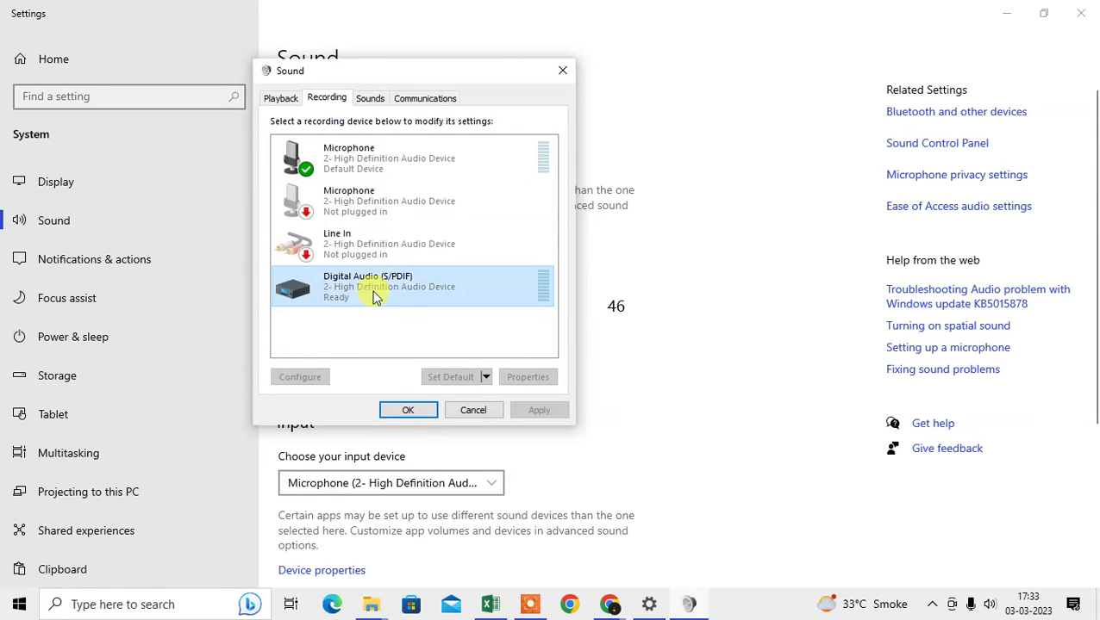
right_click(363, 289)
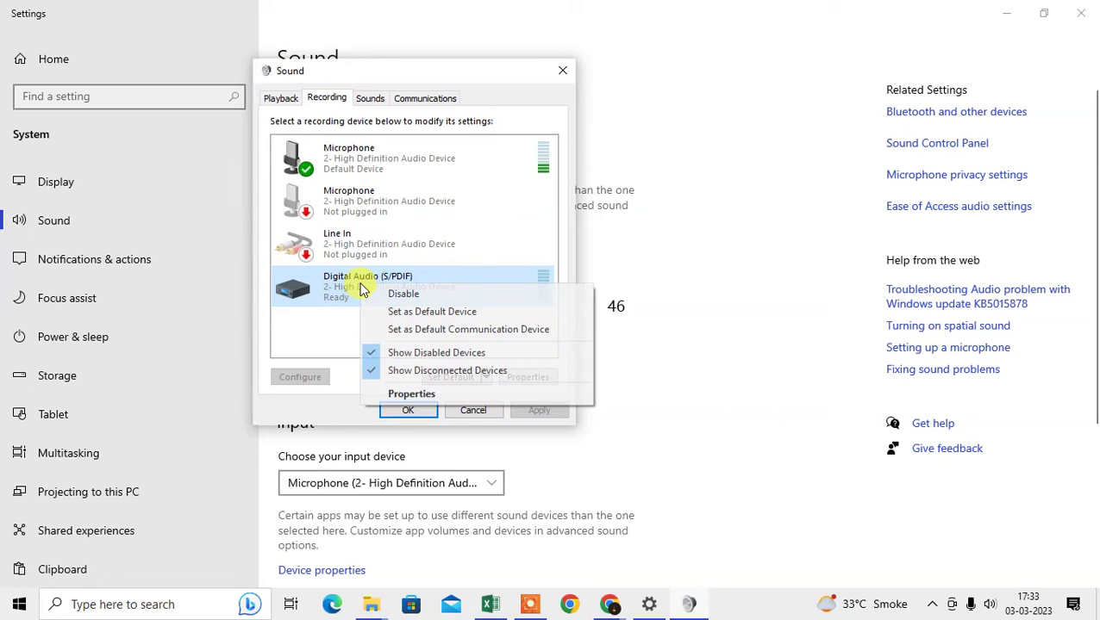
click(380, 298)
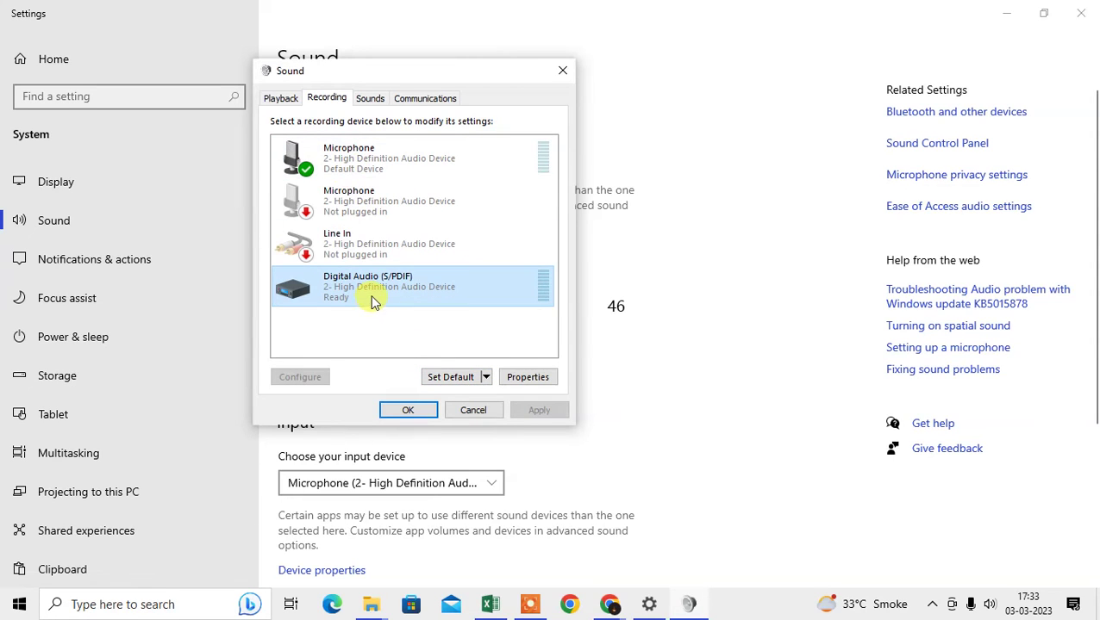
Step: Review the Sounds tab's scheme and program events, then the Communications tab
click(371, 98)
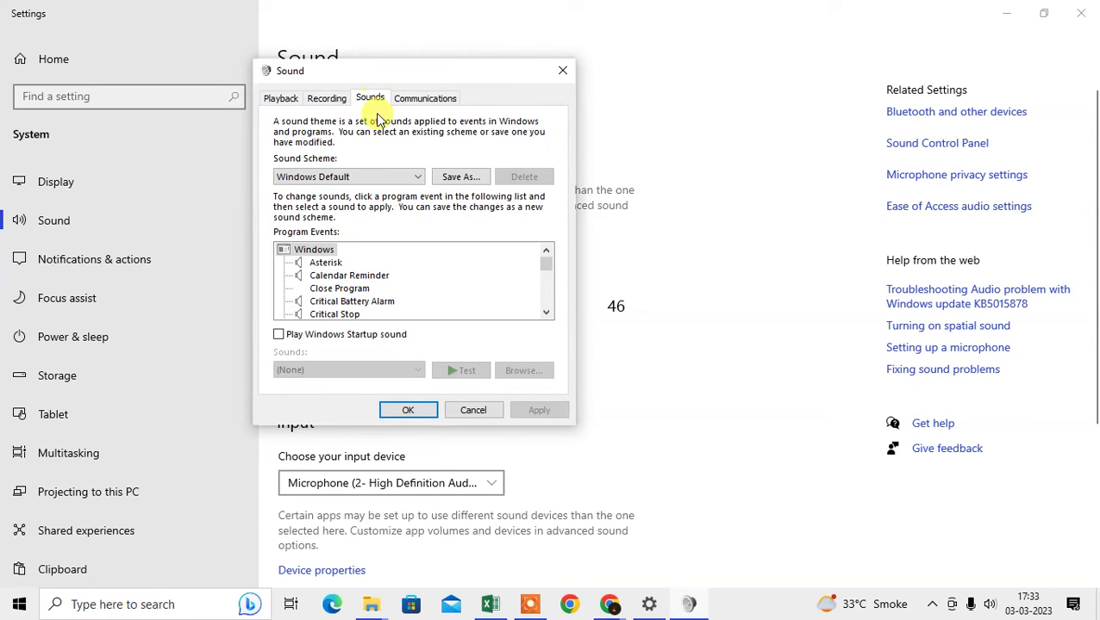
scroll(408, 249, down, 1)
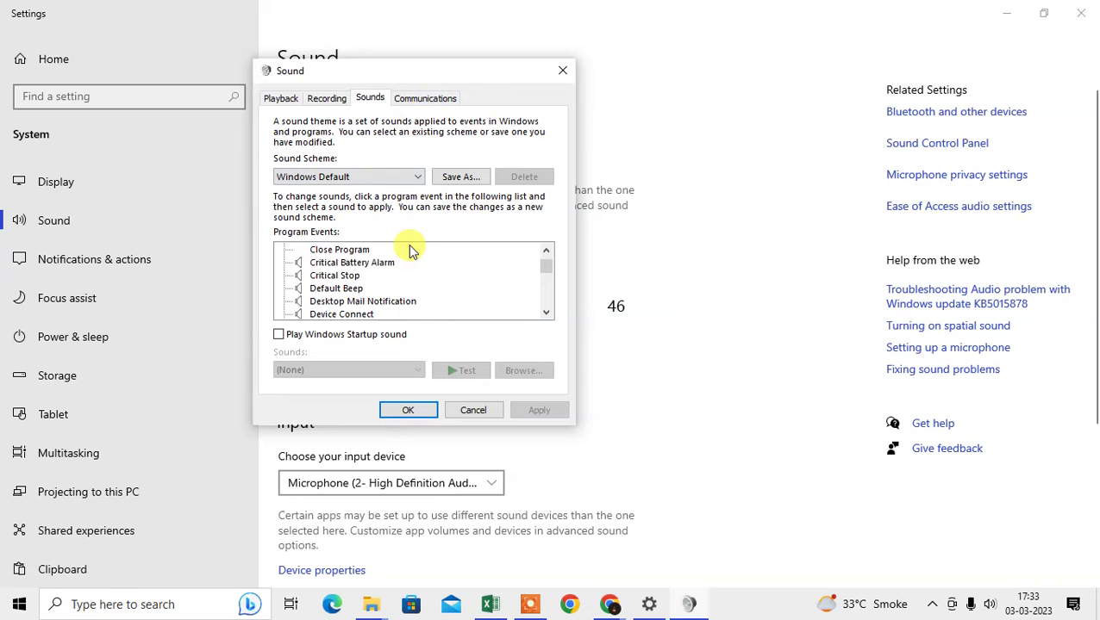
scroll(414, 250, down, 1)
click(409, 98)
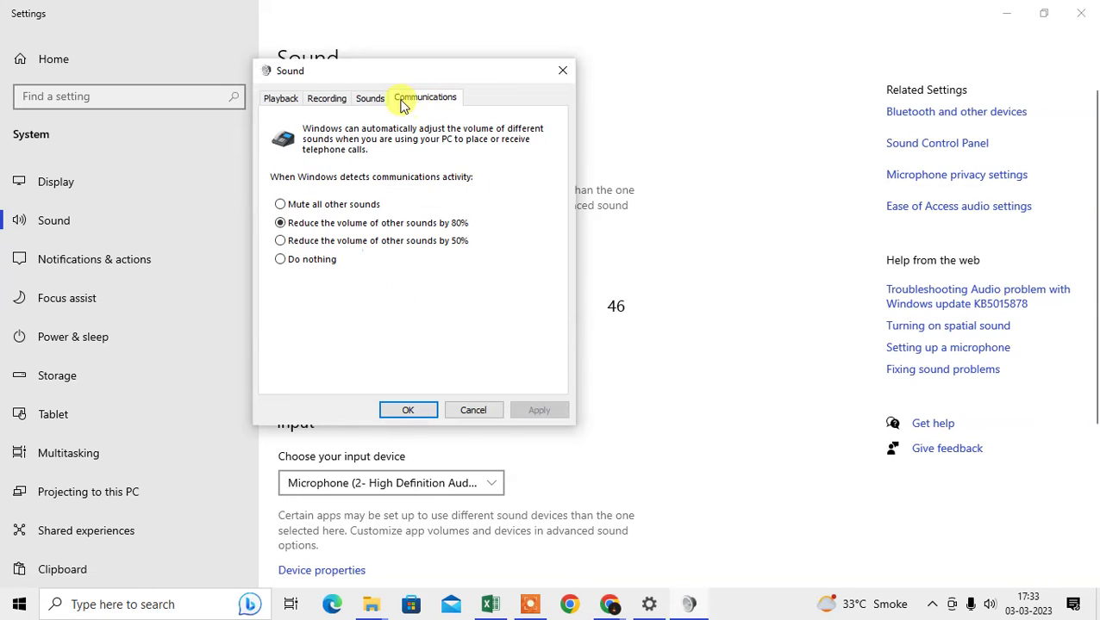
click(321, 99)
Step: Check the Headphones and Digital Audio (S/PDIF) playback devices, then cancel the Sound dialog unchanged
click(274, 100)
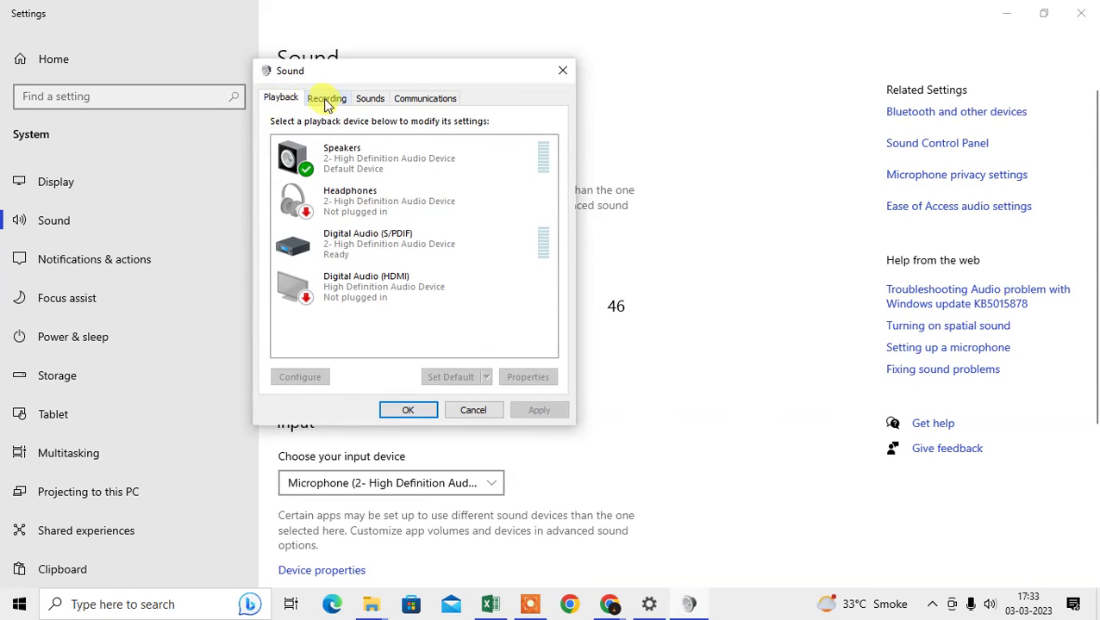
click(336, 100)
click(279, 98)
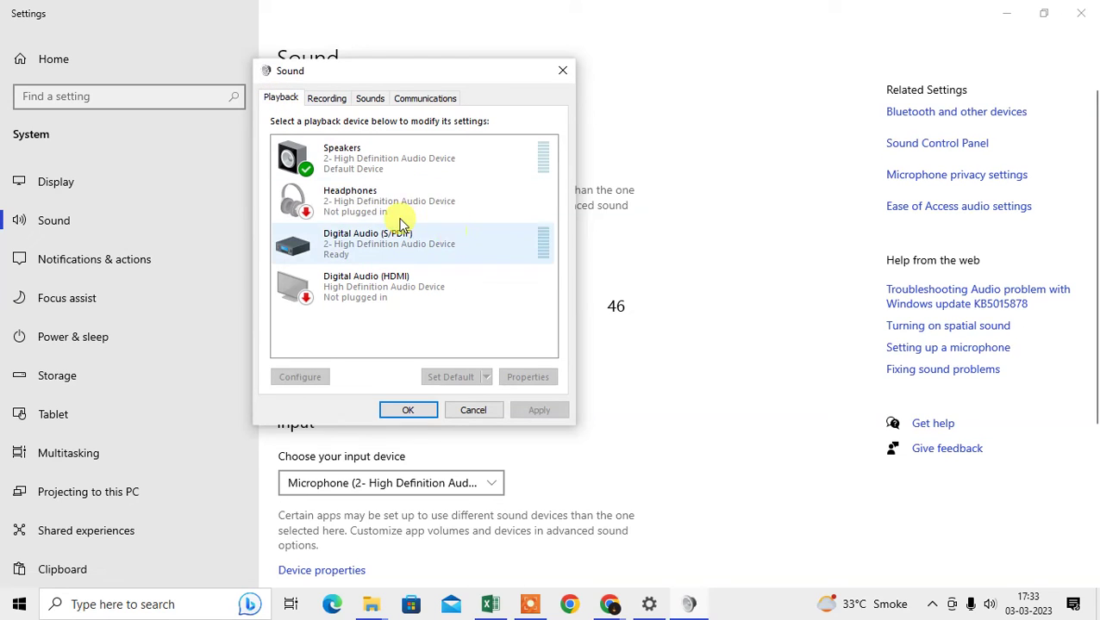
click(366, 215)
click(392, 242)
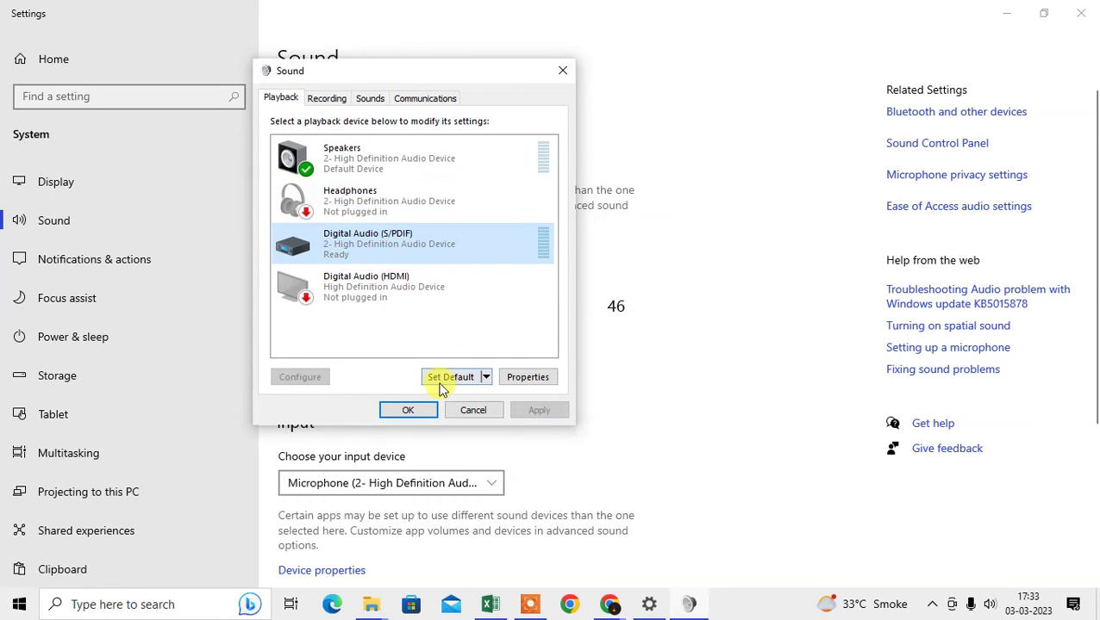
click(327, 99)
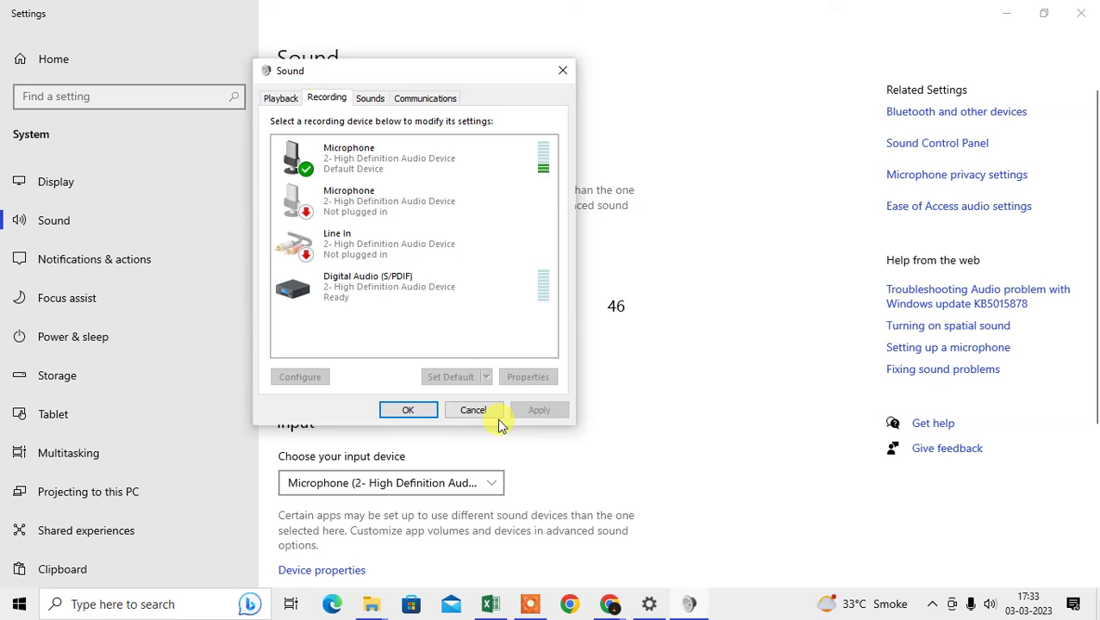
click(474, 412)
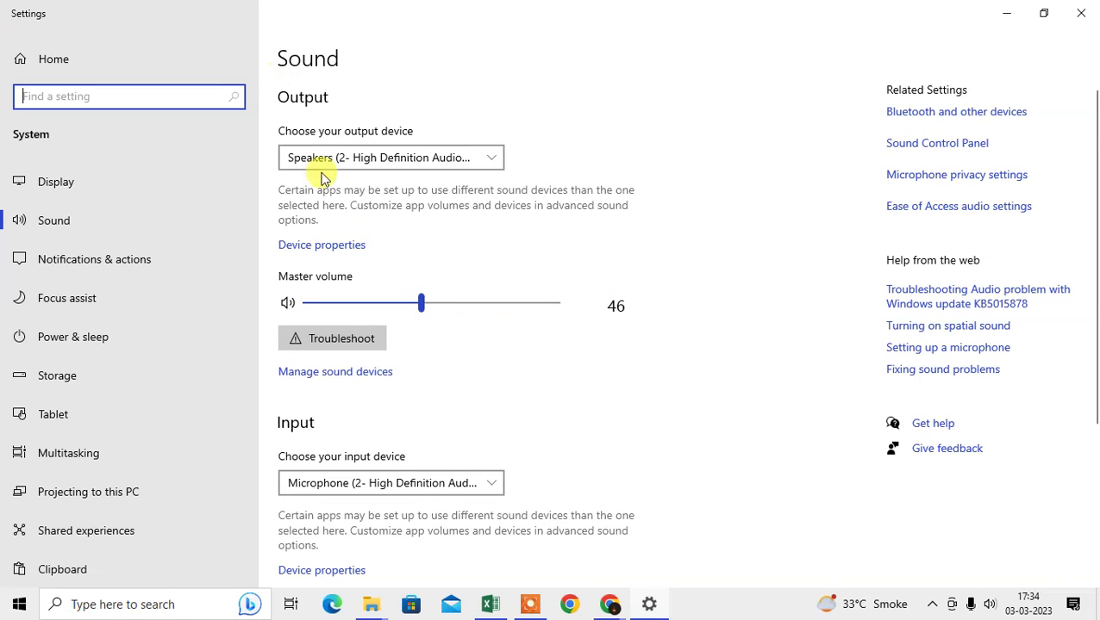
Step: In App volume and device preferences, leave the Recording app's output and input at Default
scroll(324, 177, down, 3)
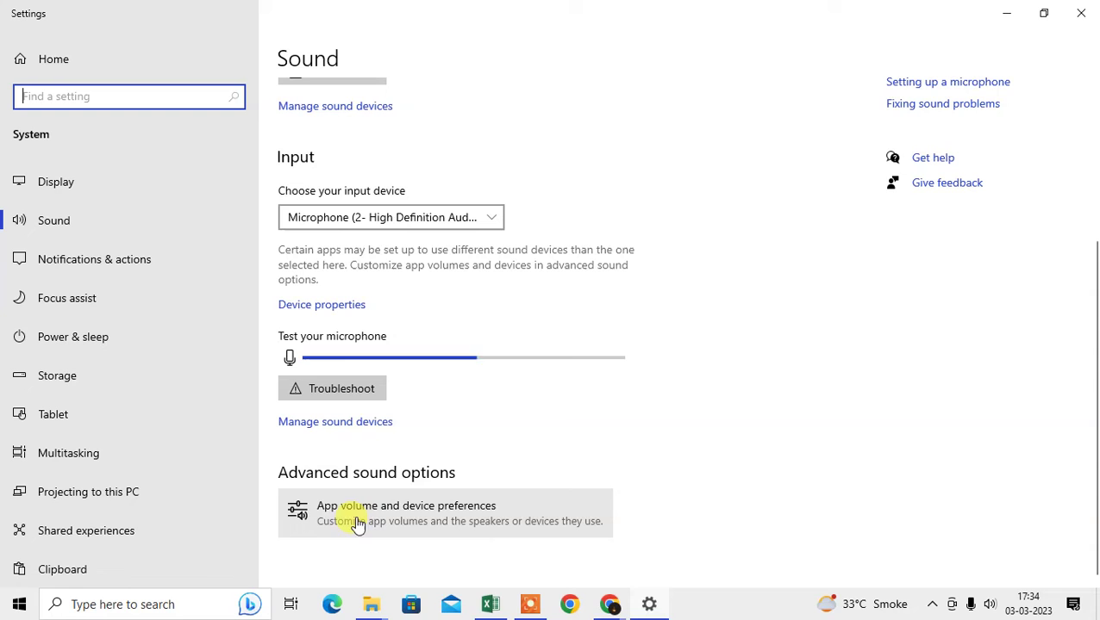
click(410, 523)
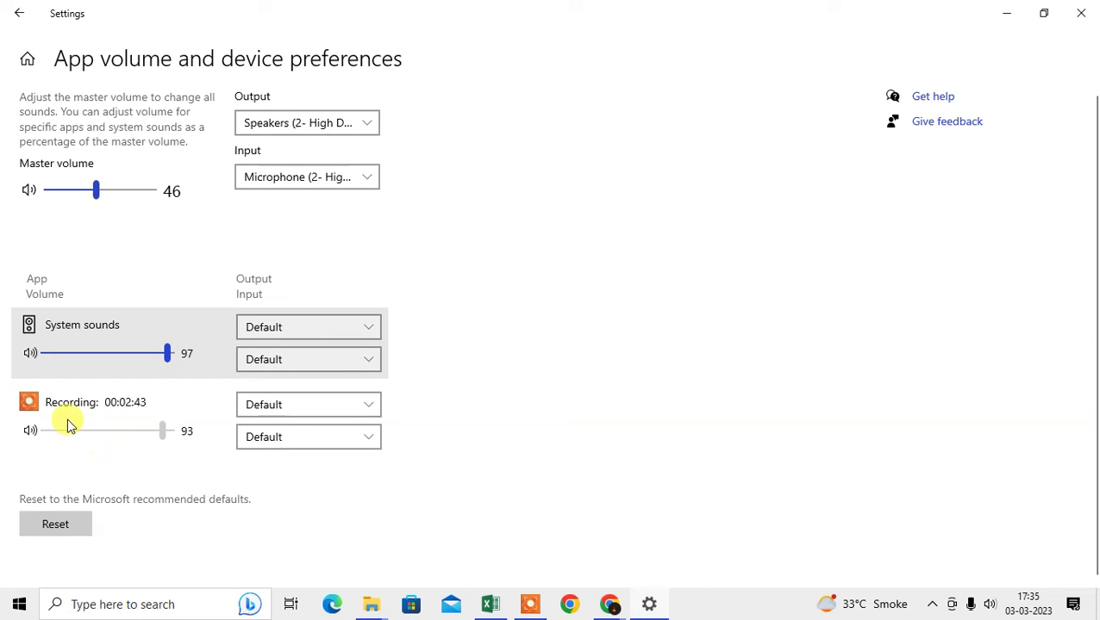
click(286, 405)
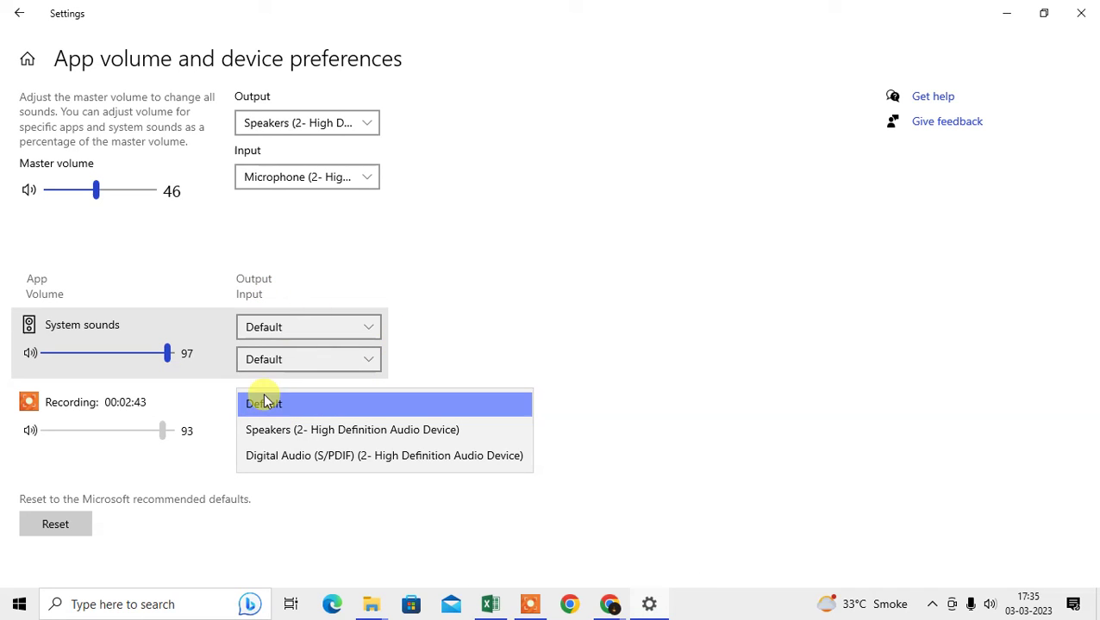
click(448, 353)
click(280, 440)
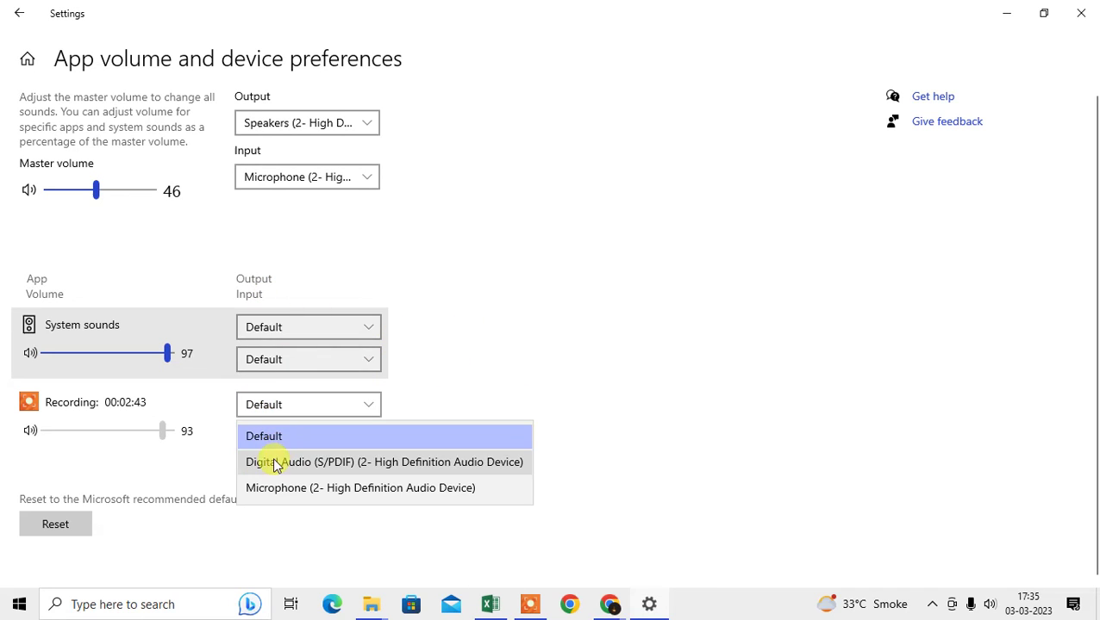
click(565, 332)
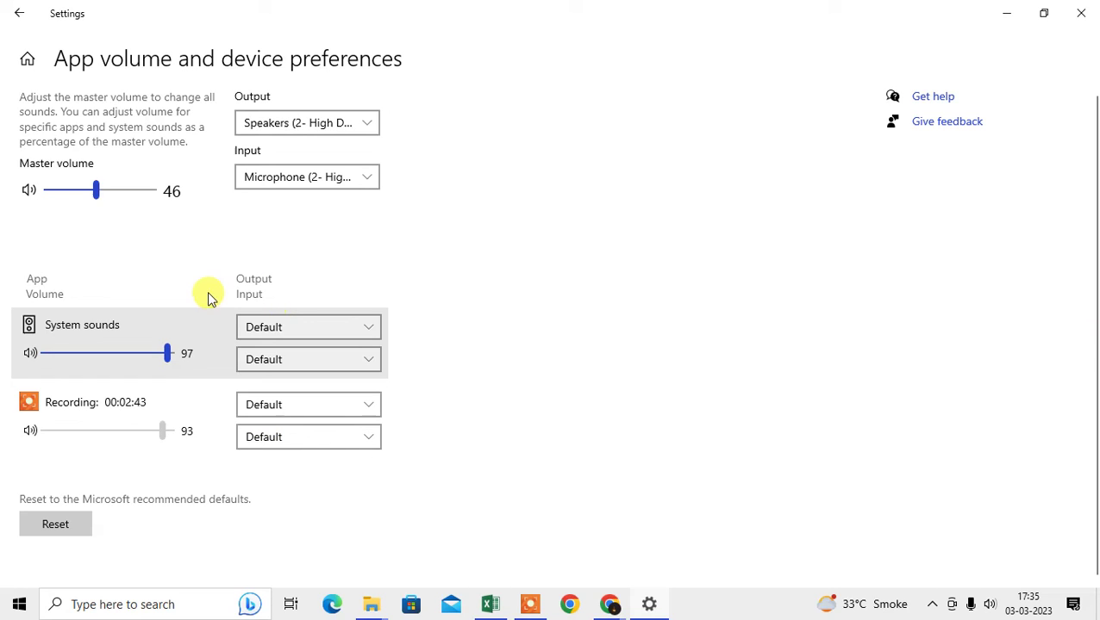
Step: Recheck the Recording app's output and input, both Default, then return to the Sound page
click(286, 412)
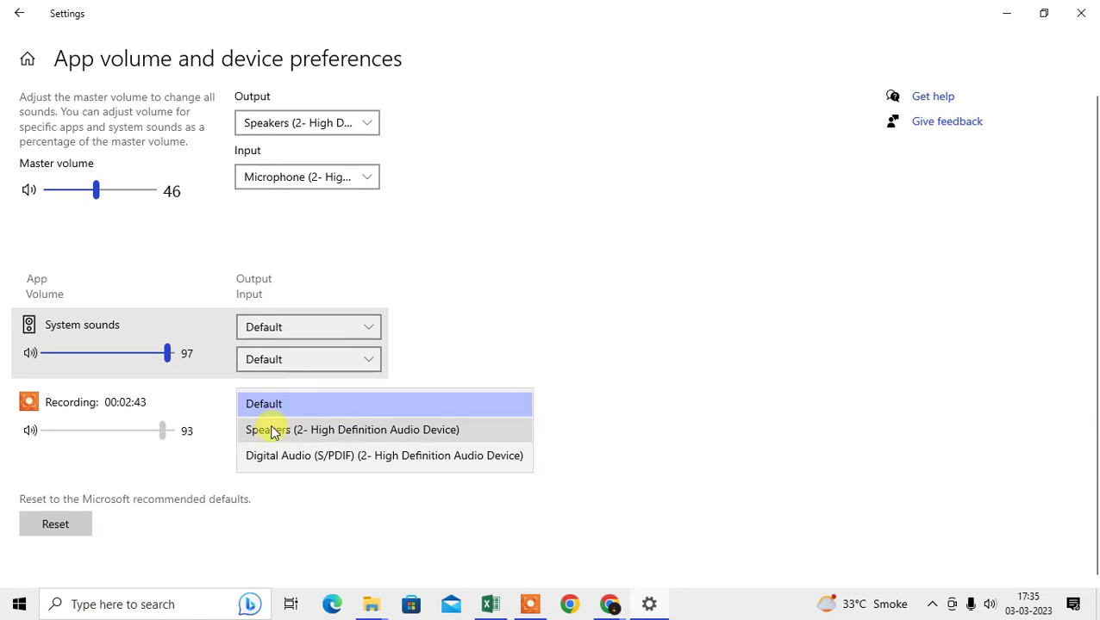
click(425, 398)
click(292, 437)
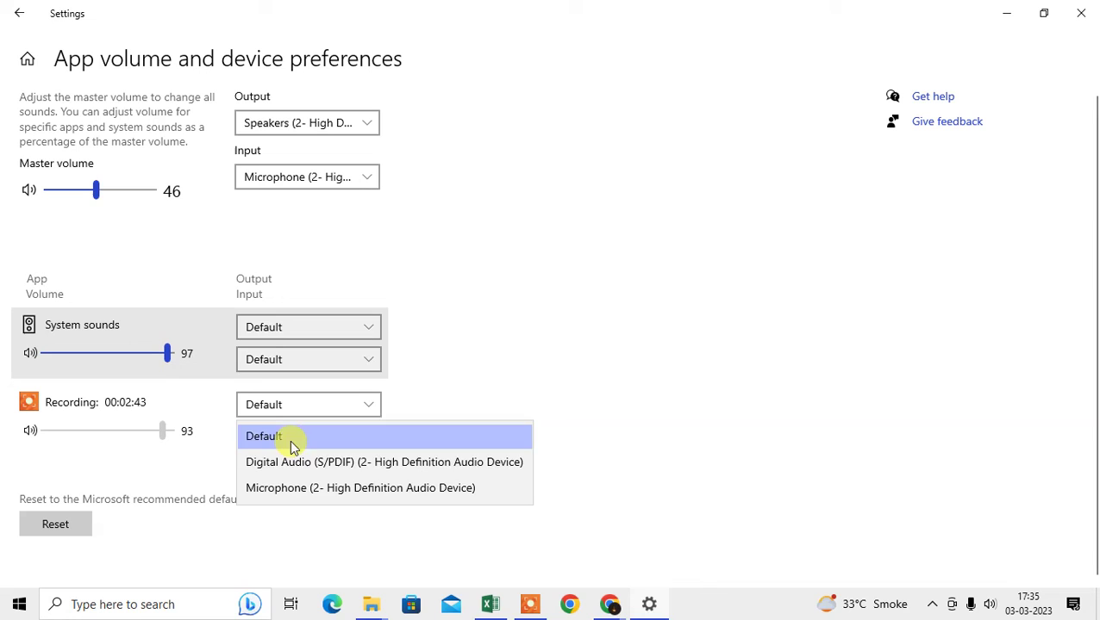
click(278, 434)
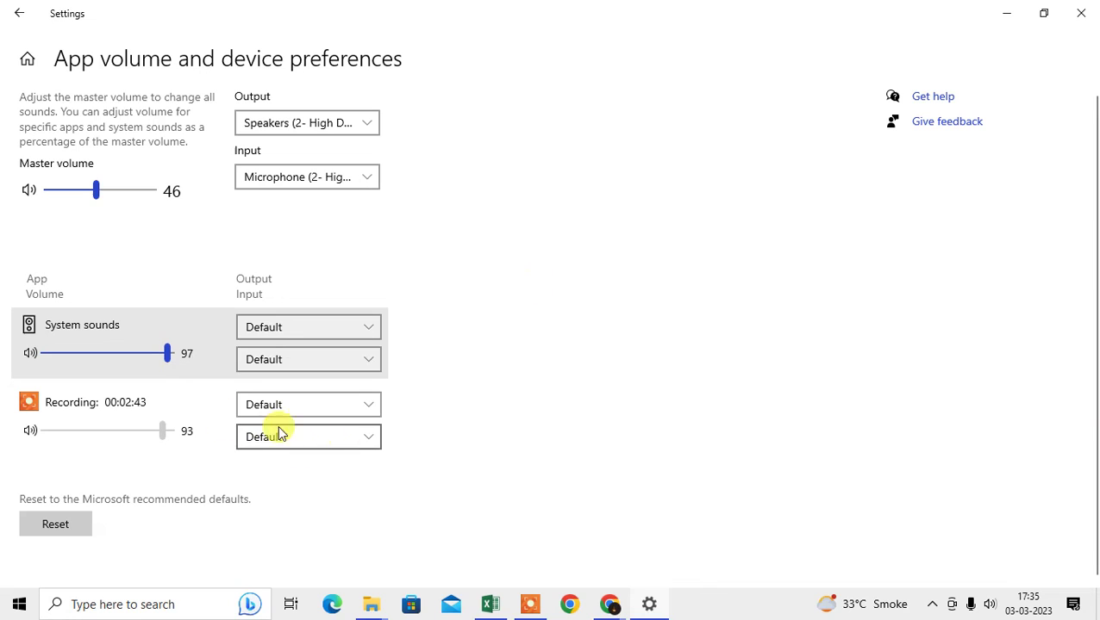
click(7, 19)
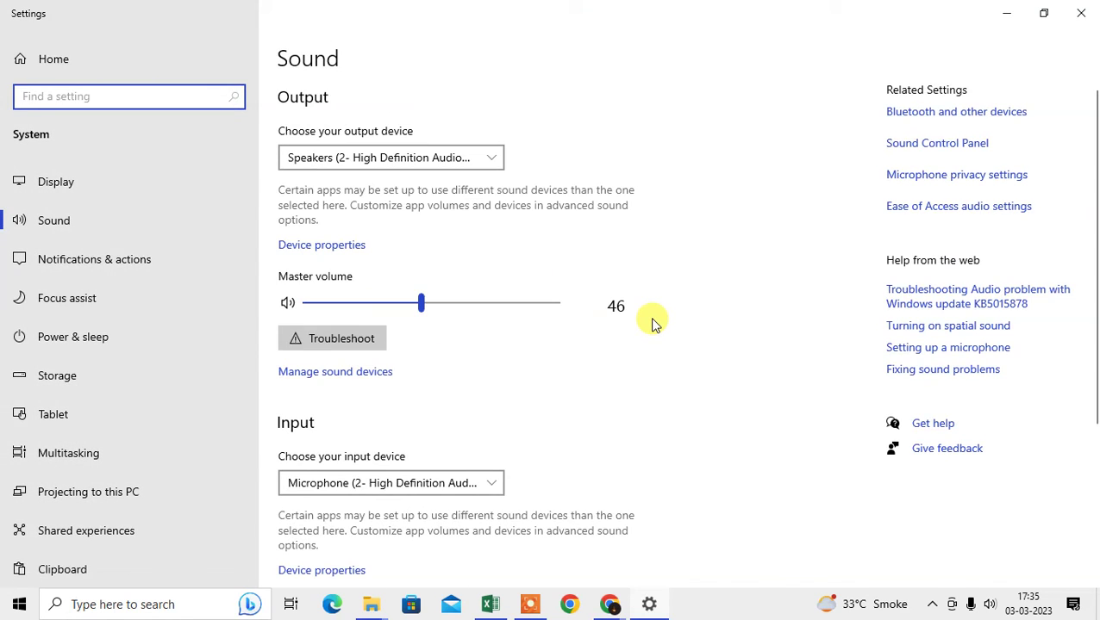